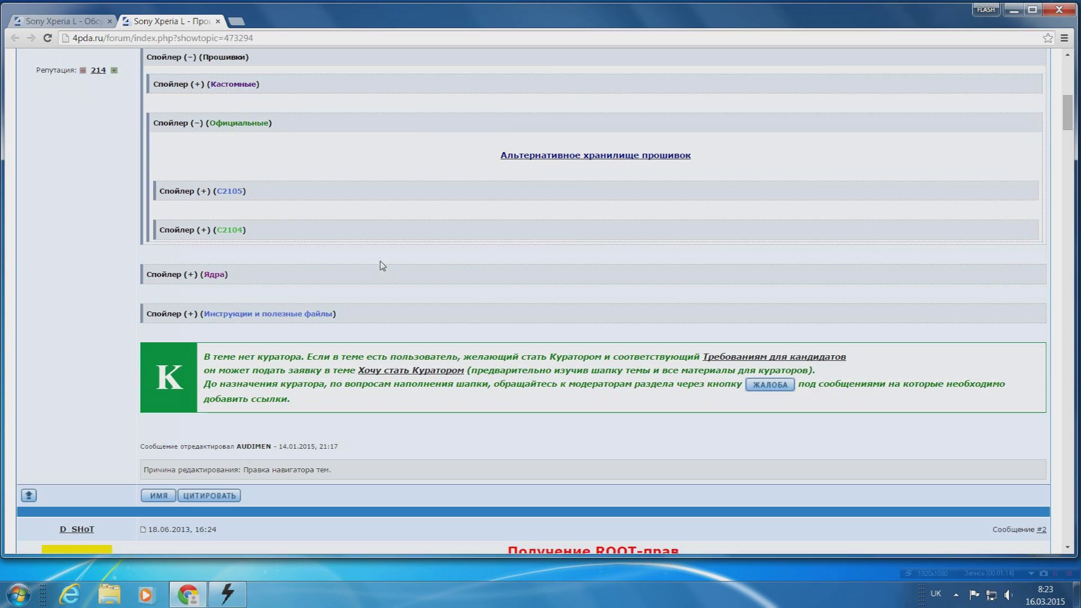
# Download the official Xperia L (C2105) 15.3.A.0.26 Rus firmware from the forum's C2105 list.
pyautogui.click(255, 195)
pyautogui.scroll(-1, 281, 203)
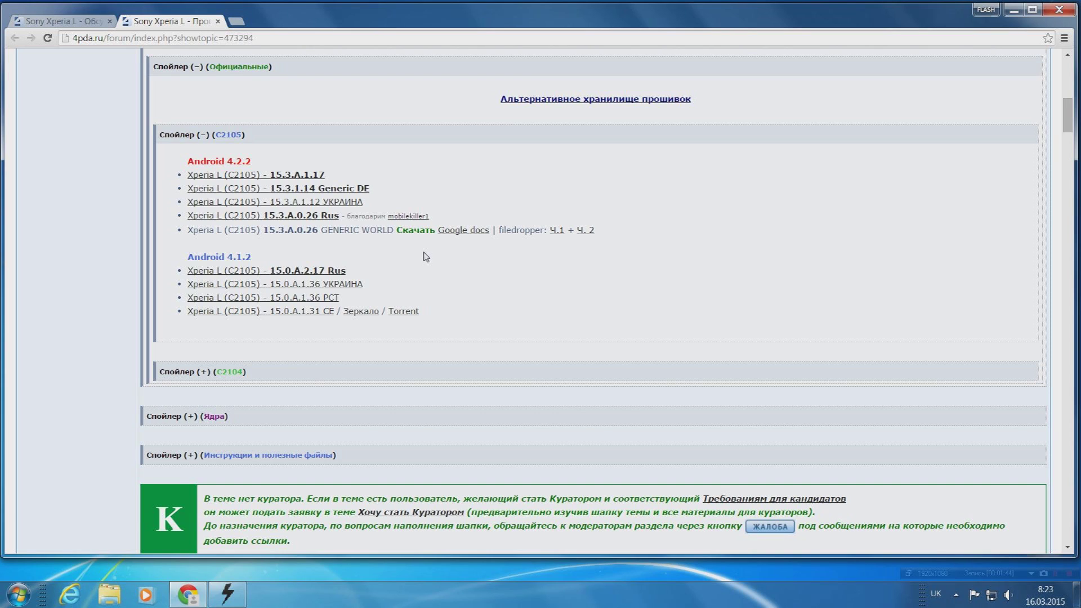
pyautogui.click(321, 220)
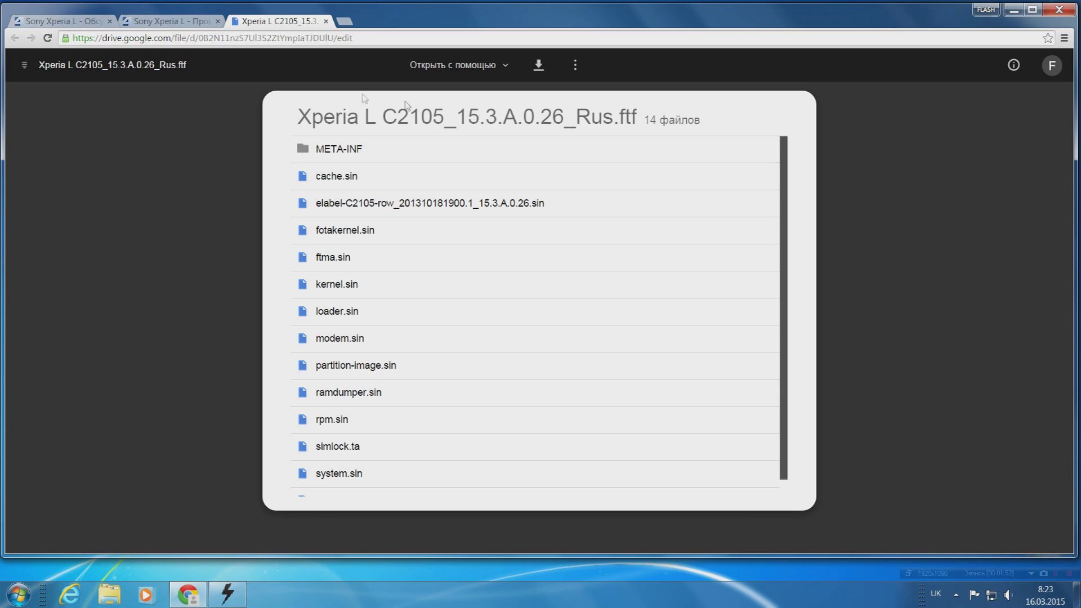
pyautogui.click(539, 66)
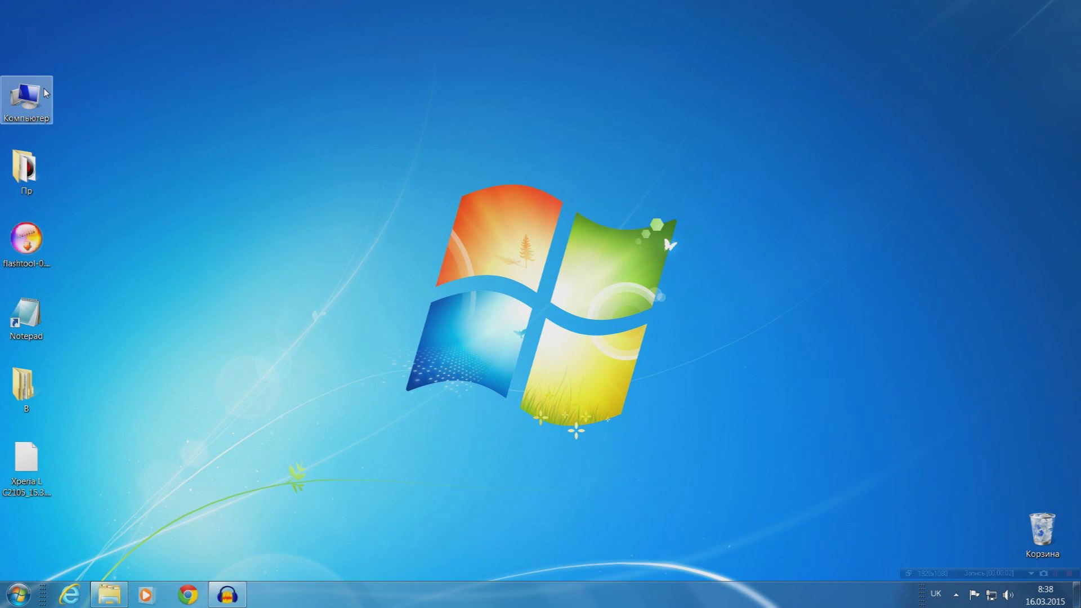
# Move the Xperia L C2105 firmware file from the desktop into the .flashTool\firmwares folder of the user's profile on drive C.
pyautogui.doubleClick(42, 106)
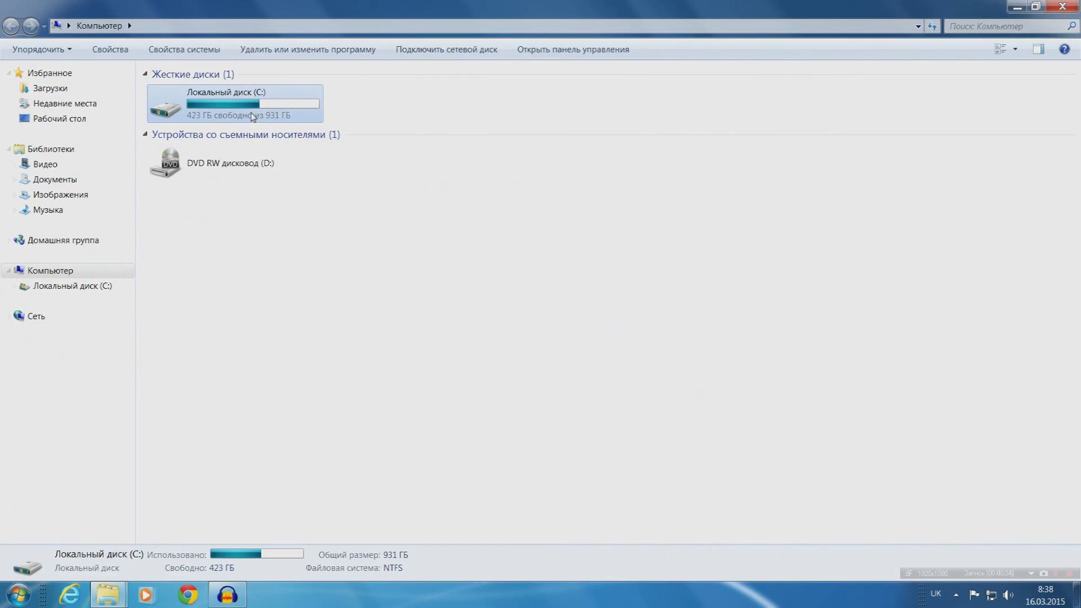
pyautogui.doubleClick(252, 117)
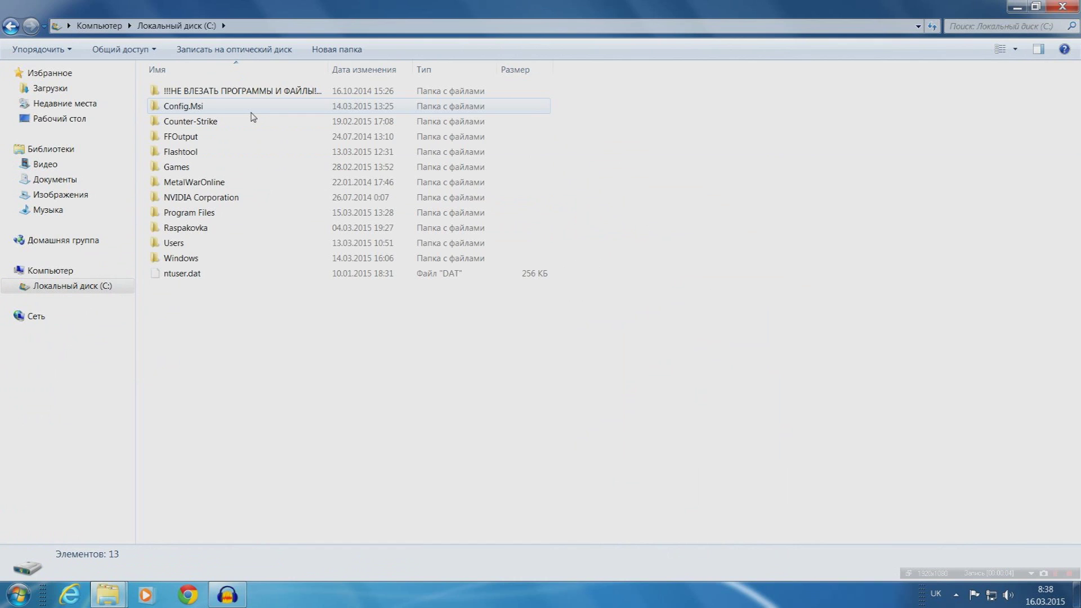
pyautogui.doubleClick(247, 249)
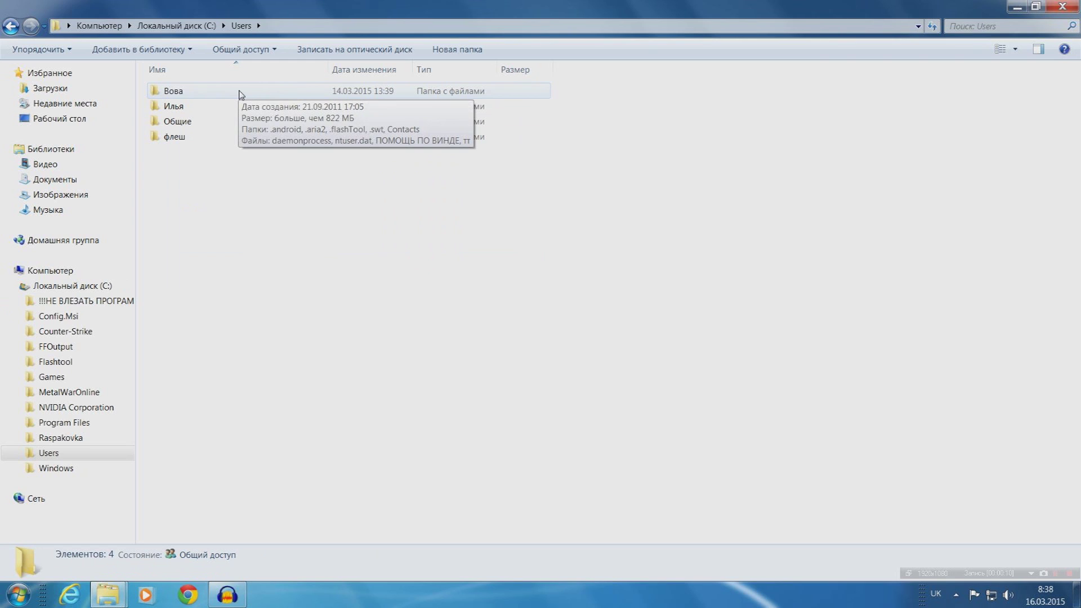
pyautogui.doubleClick(240, 93)
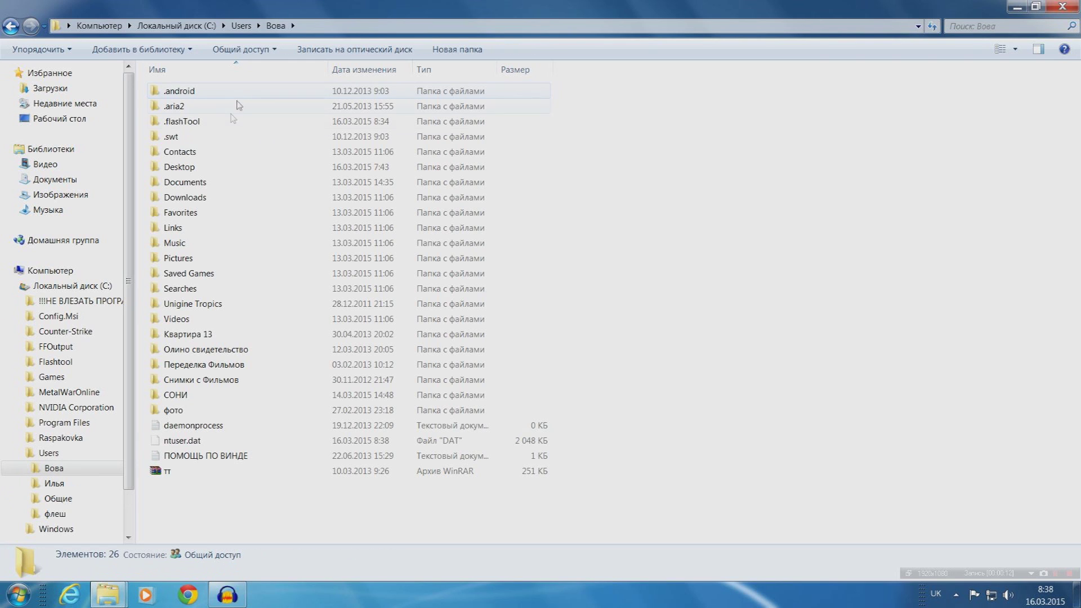
pyautogui.doubleClick(204, 126)
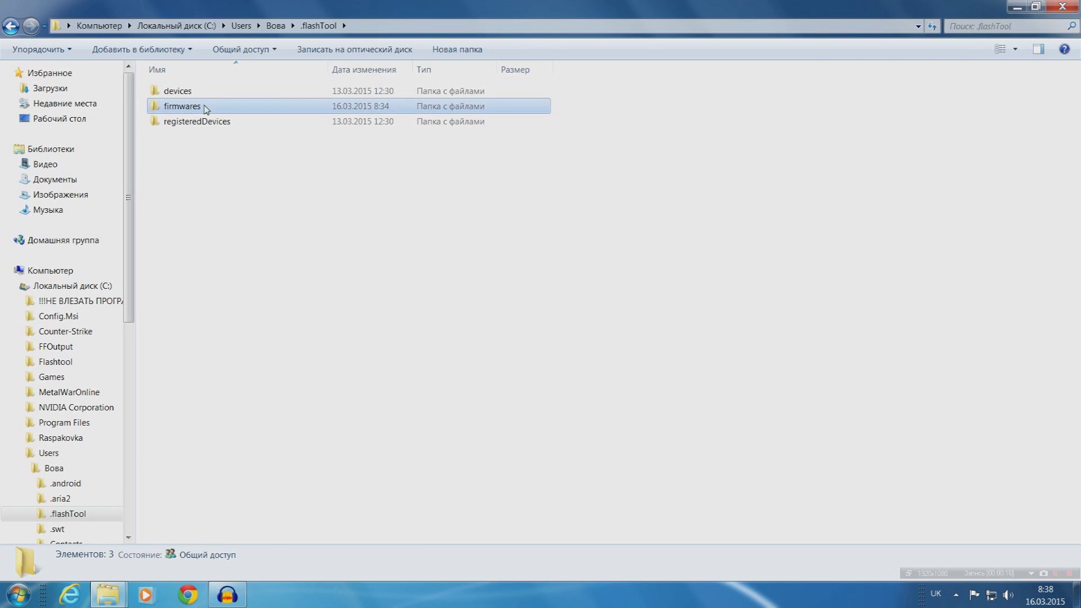
pyautogui.doubleClick(182, 107)
pyautogui.moveTo(695, 5); pyautogui.dragTo(693, 33)
pyautogui.moveTo(26, 465); pyautogui.dragTo(683, 271)
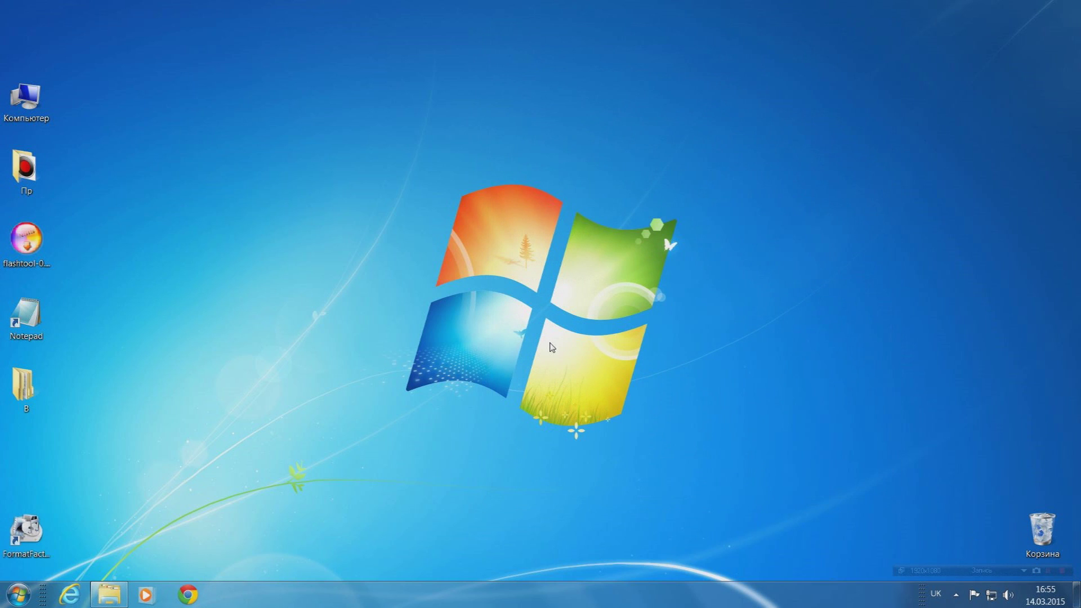
# Run FlashTool as administrator from the C:\Flashtool folder and enlarge its window.
pyautogui.doubleClick(38, 111)
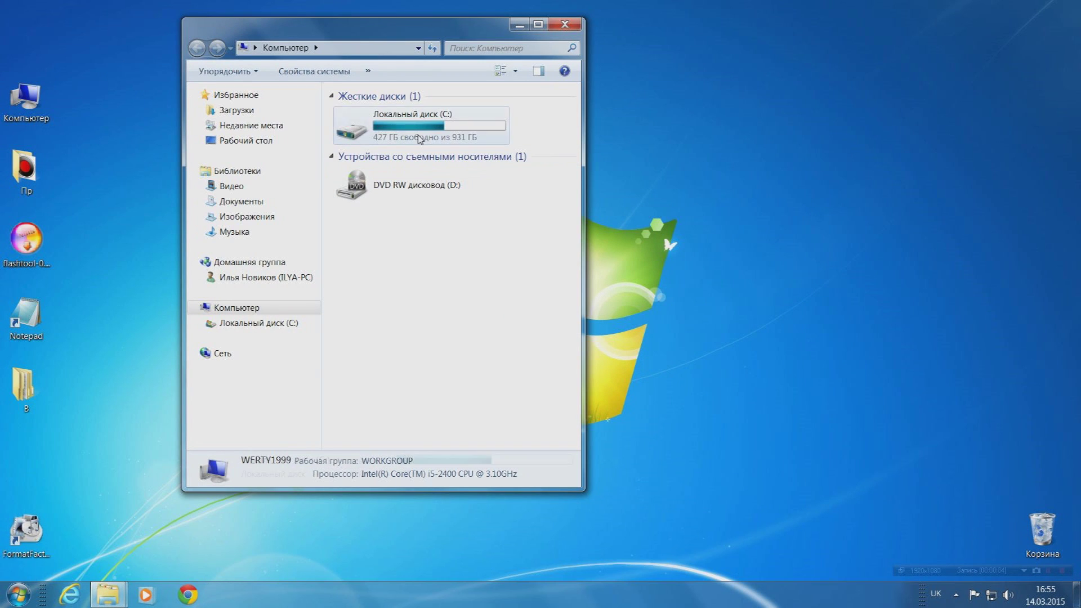
pyautogui.doubleClick(419, 139)
pyautogui.doubleClick(391, 176)
pyautogui.click(384, 222)
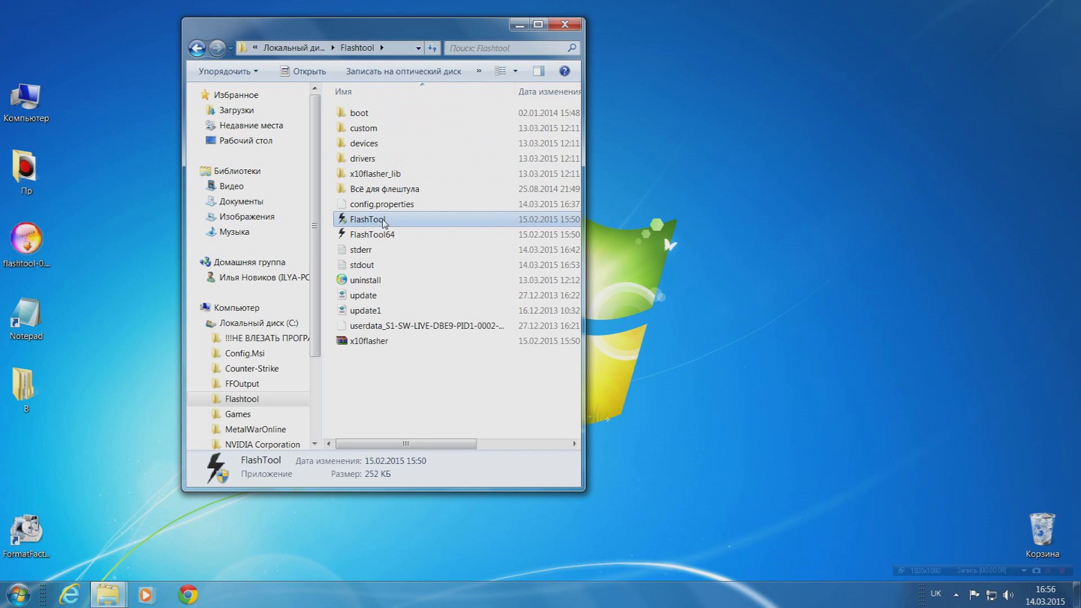
pyautogui.rightClick(384, 223)
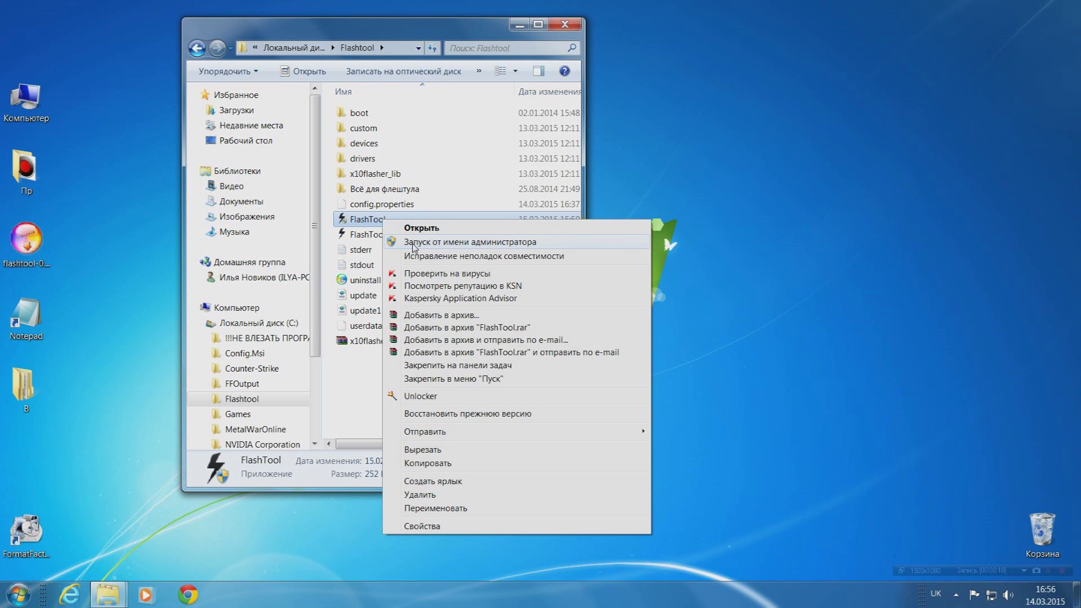
pyautogui.click(466, 243)
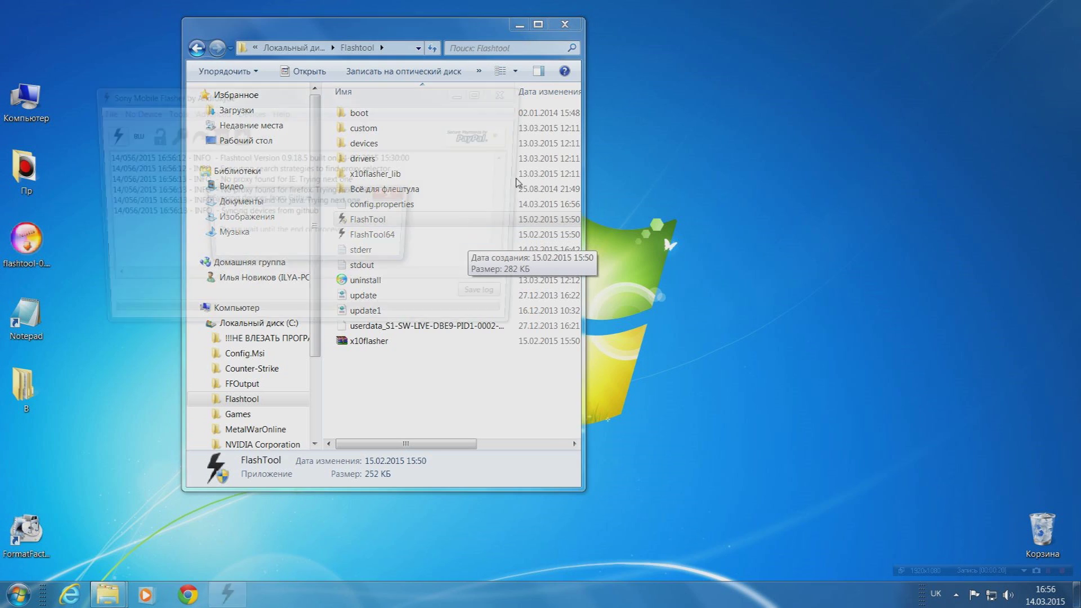
pyautogui.click(575, 24)
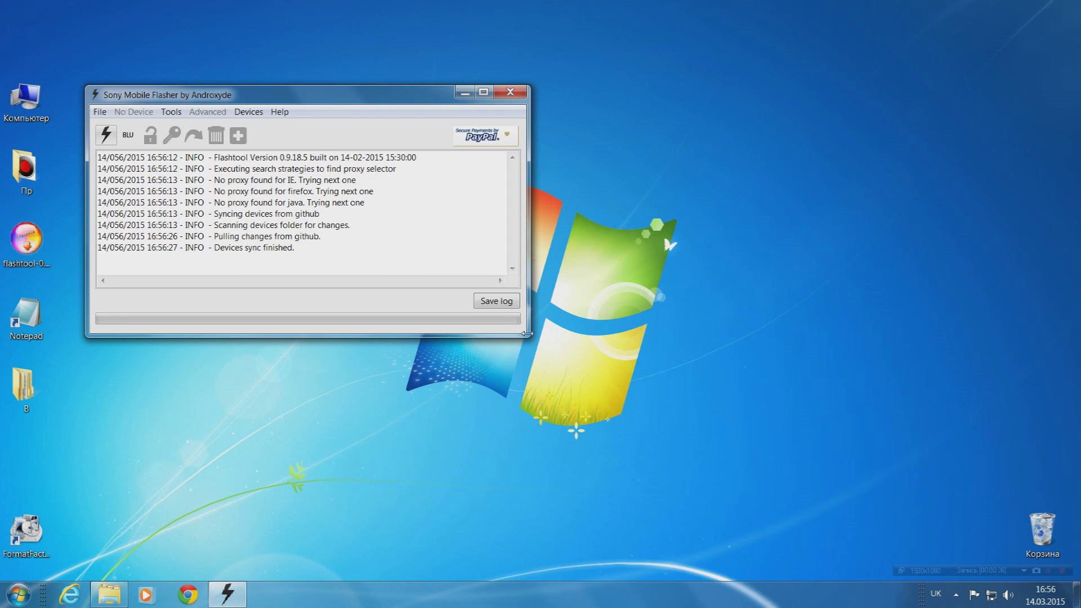
pyautogui.moveTo(529, 336); pyautogui.dragTo(854, 444)
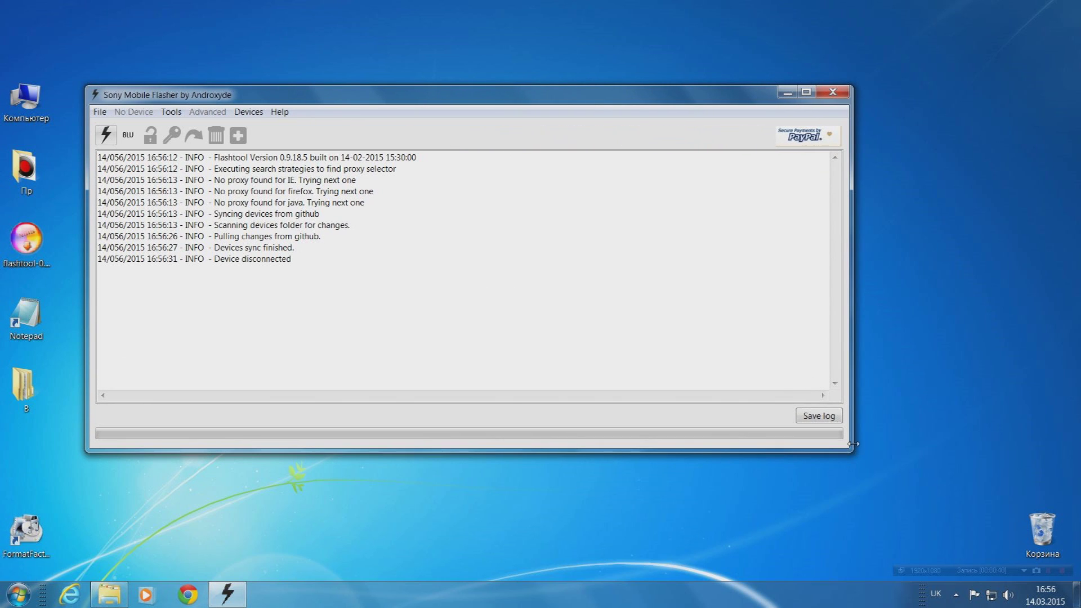
# Flash the Xperia firmware version 15.3.A.0.26 Rus in Flashmode.
pyautogui.click(111, 133)
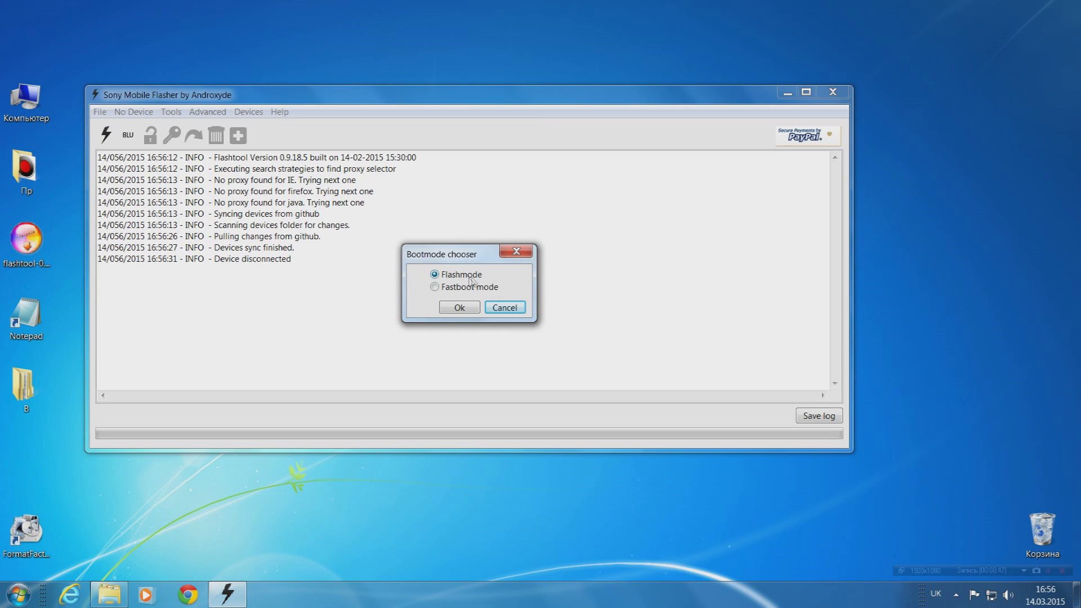
pyautogui.click(461, 307)
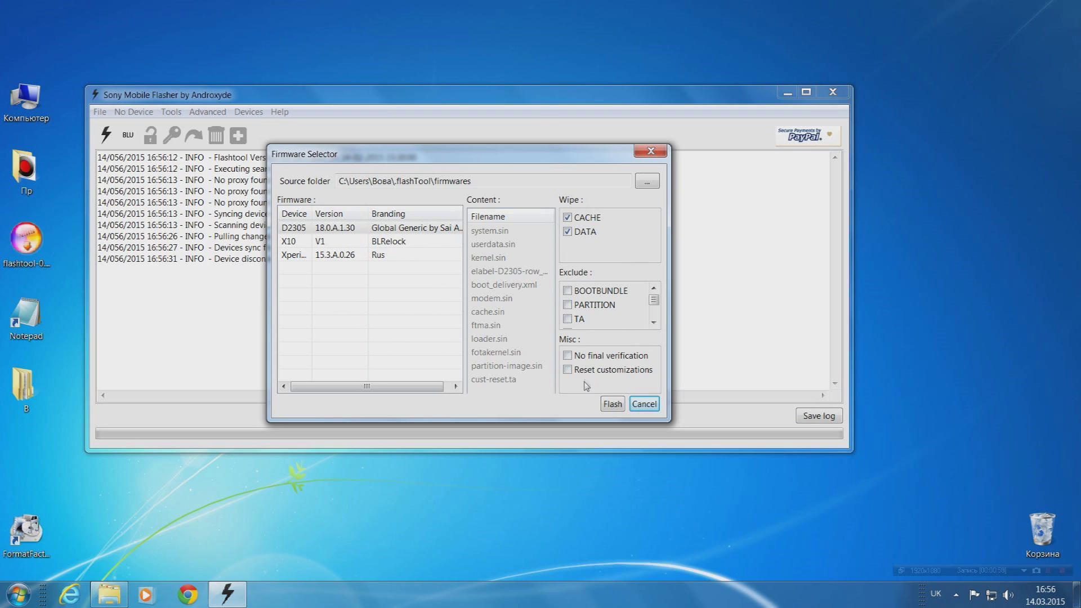
pyautogui.click(347, 258)
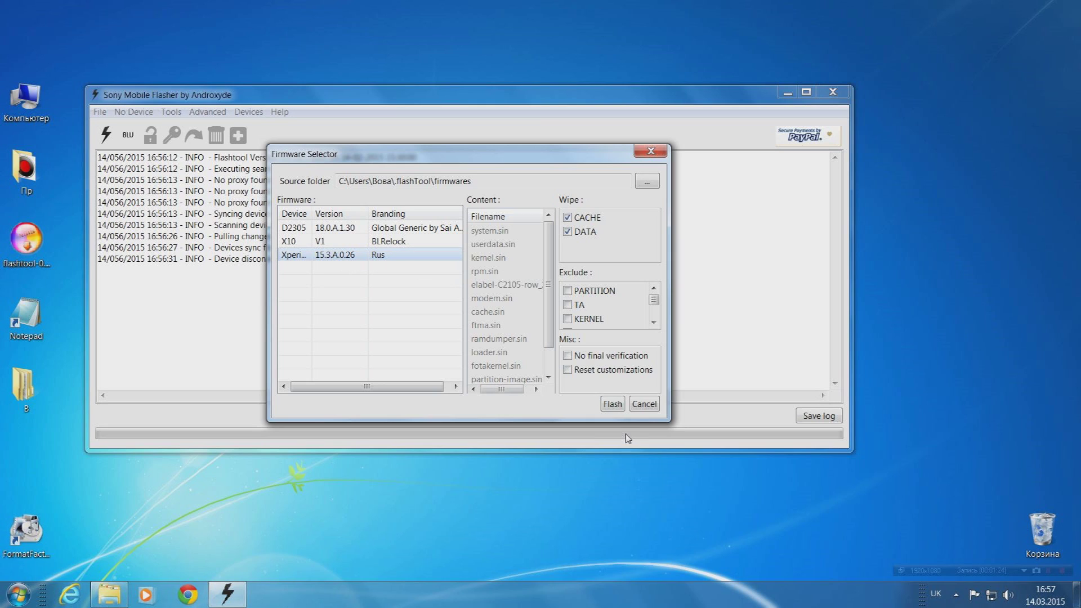
pyautogui.click(612, 404)
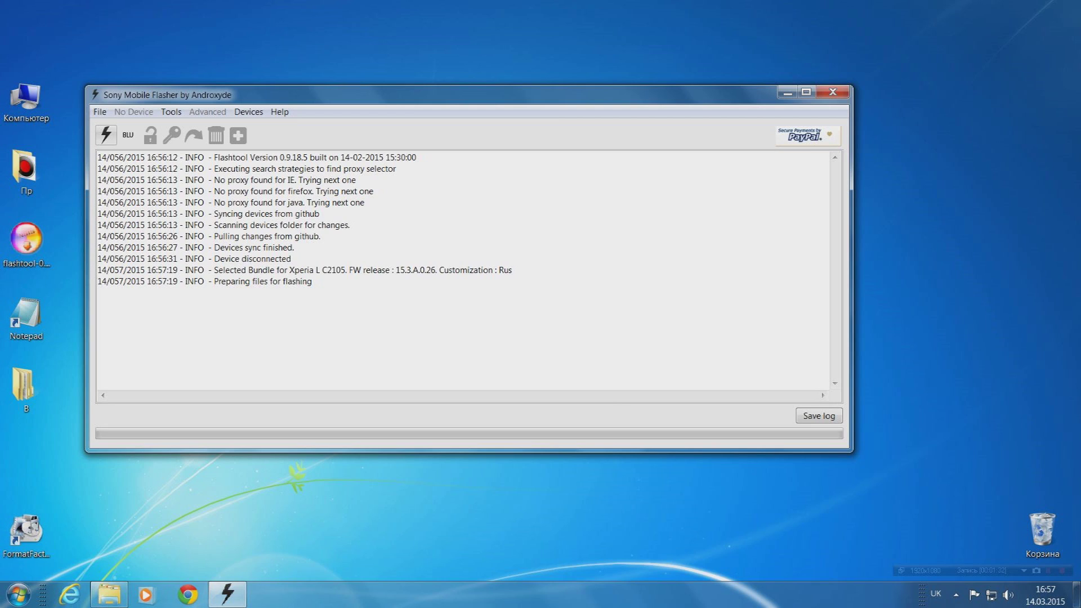
# Examine the flashing log, from the selected bundle through the processed elabel file and the simlock.ta warning to the session's closing messages.
pyautogui.moveTo(504, 271); pyautogui.dragTo(217, 270)
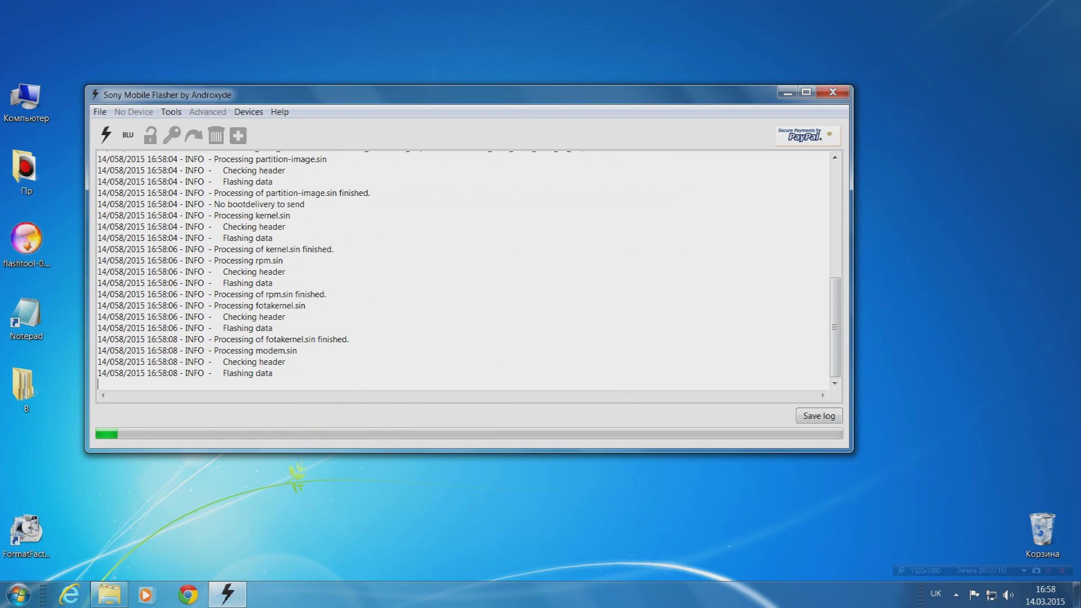
pyautogui.moveTo(838, 348); pyautogui.dragTo(831, 252)
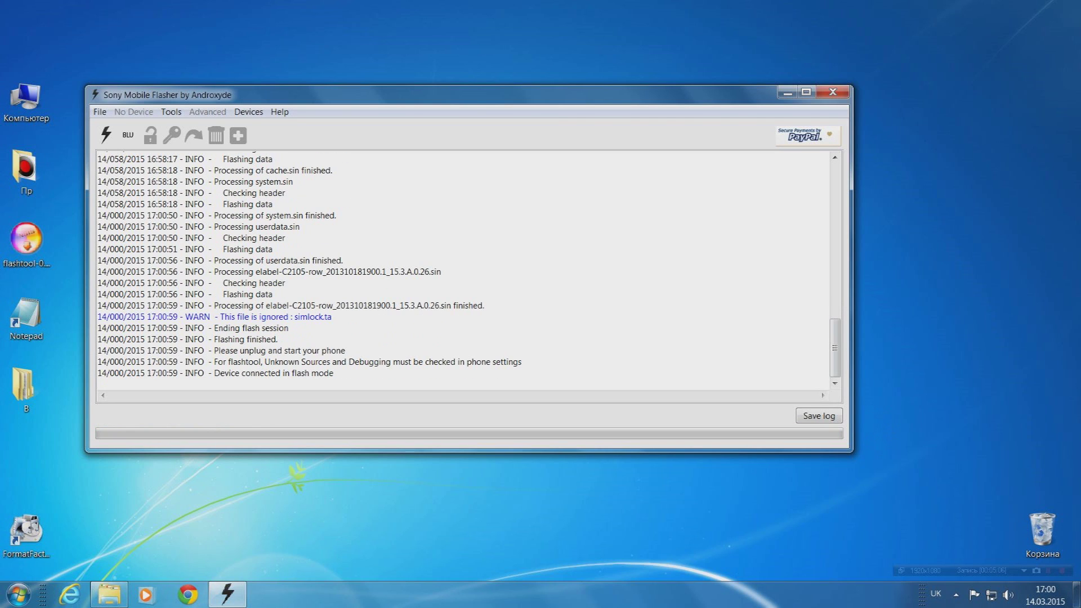
pyautogui.moveTo(214, 271); pyautogui.dragTo(441, 272)
pyautogui.click(286, 283)
pyautogui.moveTo(214, 305); pyautogui.dragTo(484, 305)
pyautogui.click(484, 305)
pyautogui.moveTo(185, 316); pyautogui.dragTo(332, 316)
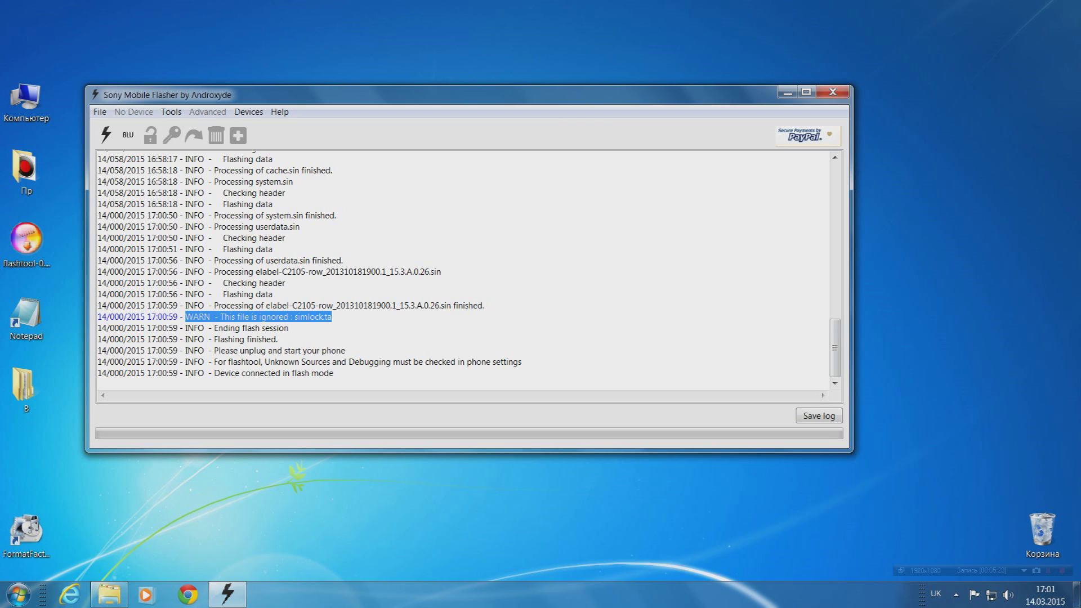
pyautogui.click(332, 316)
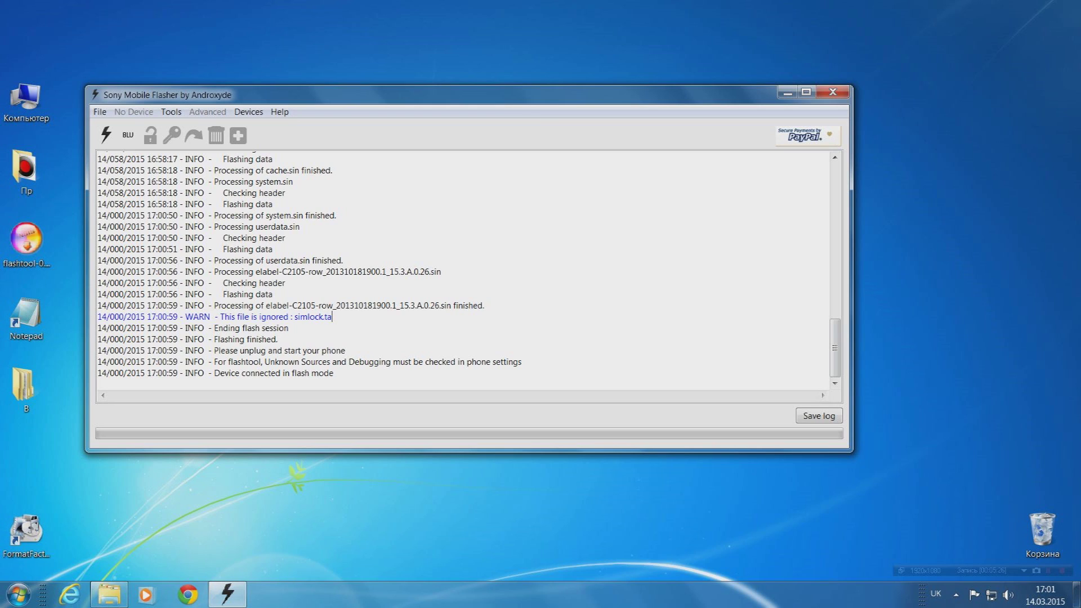
pyautogui.moveTo(214, 339); pyautogui.dragTo(278, 339)
pyautogui.click(278, 339)
pyautogui.moveTo(213, 350); pyautogui.dragTo(345, 351)
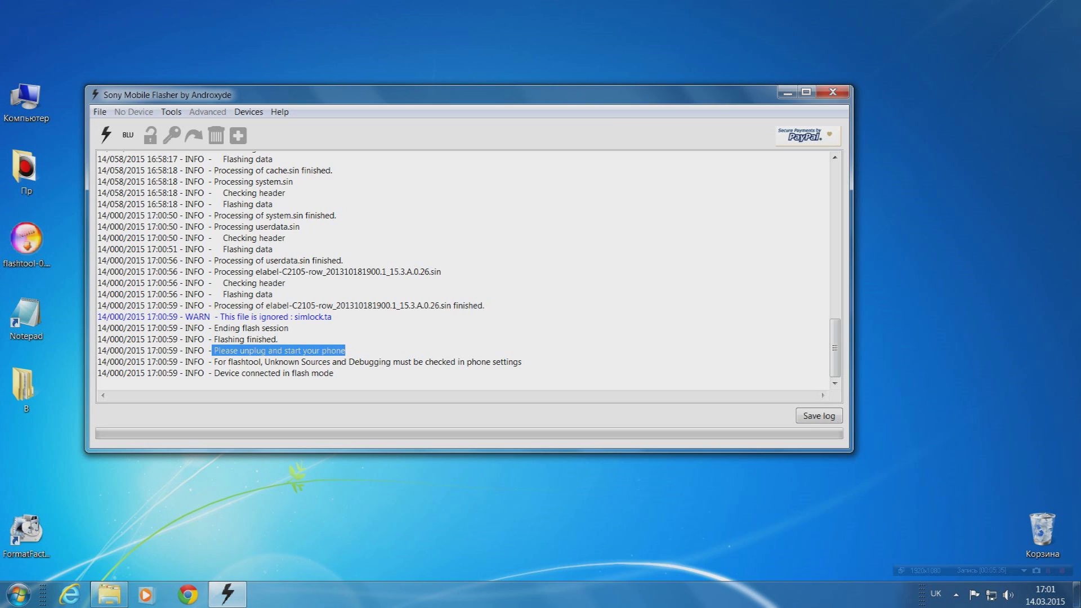
pyautogui.click(345, 350)
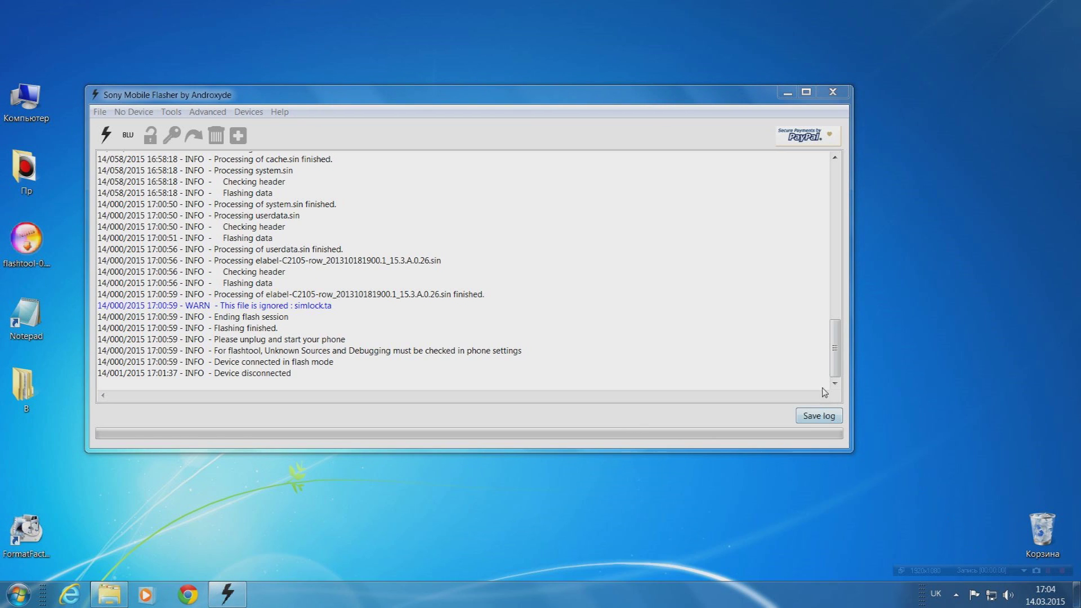
# Compare the timestamps of the first and last log entries to see how long the flashing took.
pyautogui.moveTo(834, 372); pyautogui.dragTo(813, 205)
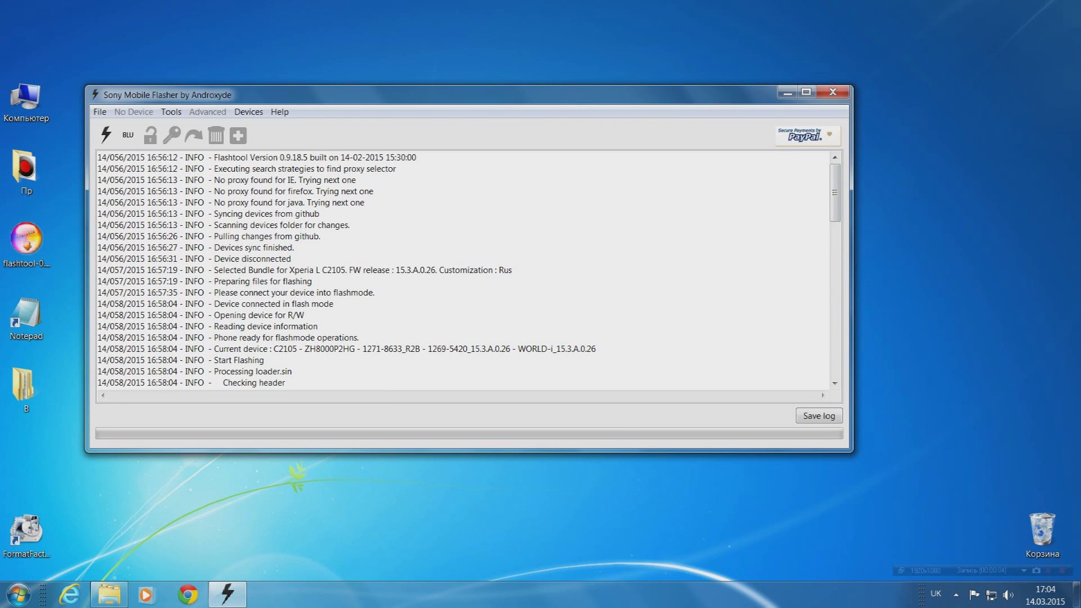
pyautogui.moveTo(148, 157); pyautogui.dragTo(178, 157)
pyautogui.moveTo(836, 196); pyautogui.dragTo(839, 368)
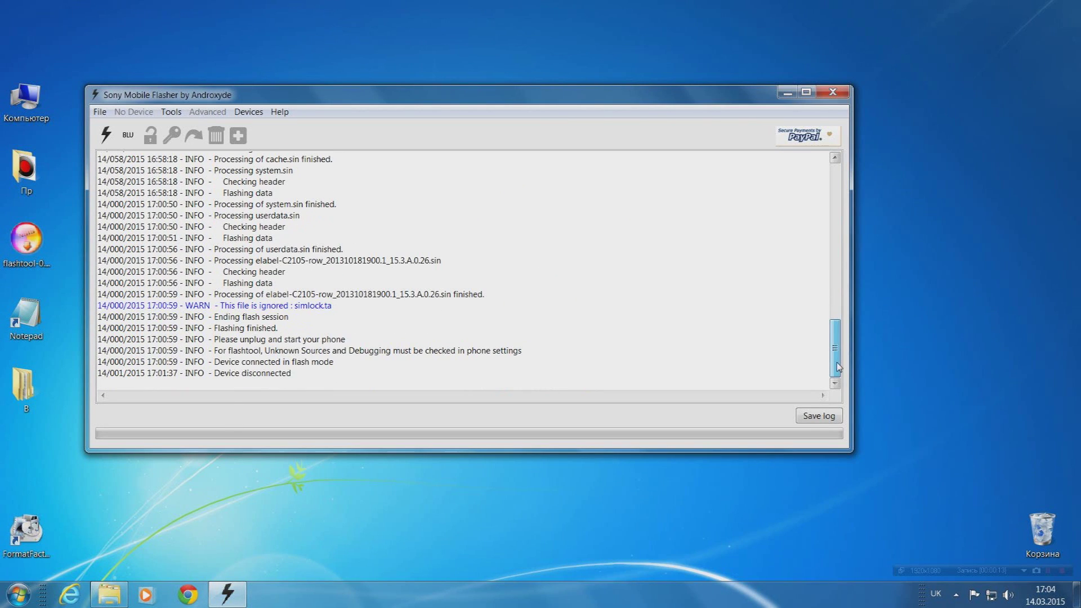
pyautogui.moveTo(148, 373); pyautogui.dragTo(179, 373)
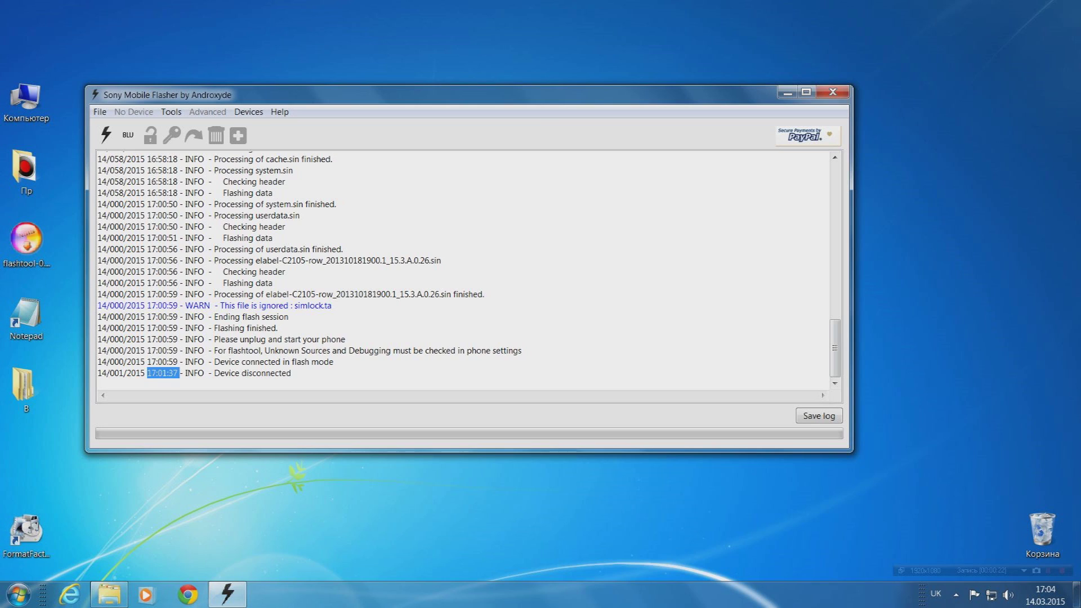
pyautogui.click(522, 351)
pyautogui.moveTo(834, 338); pyautogui.dragTo(835, 183)
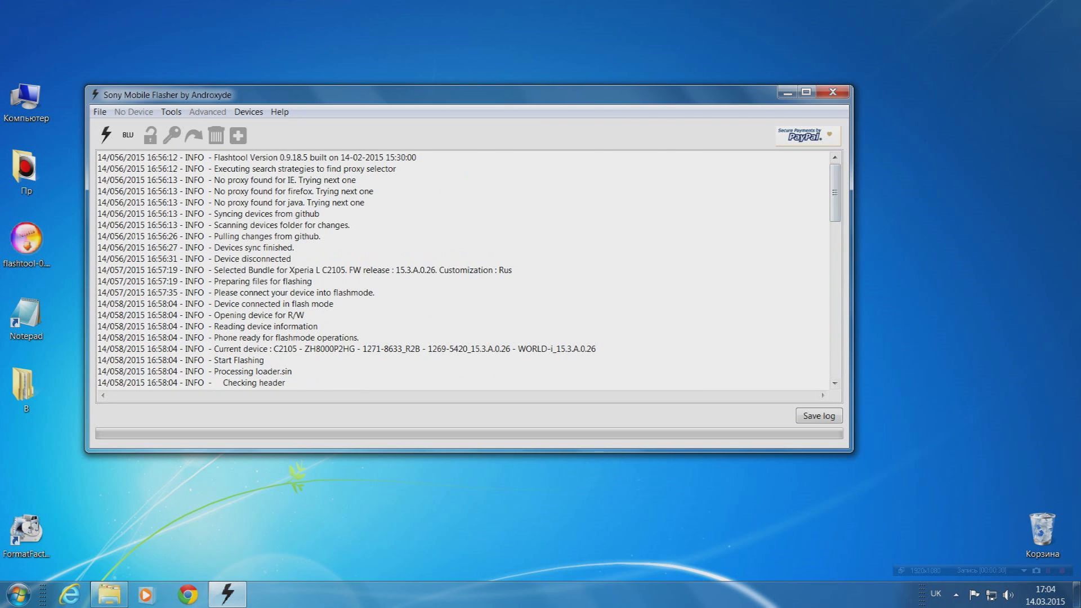
# Save the flashing log and exit the flashing program.
pyautogui.click(826, 417)
pyautogui.click(100, 112)
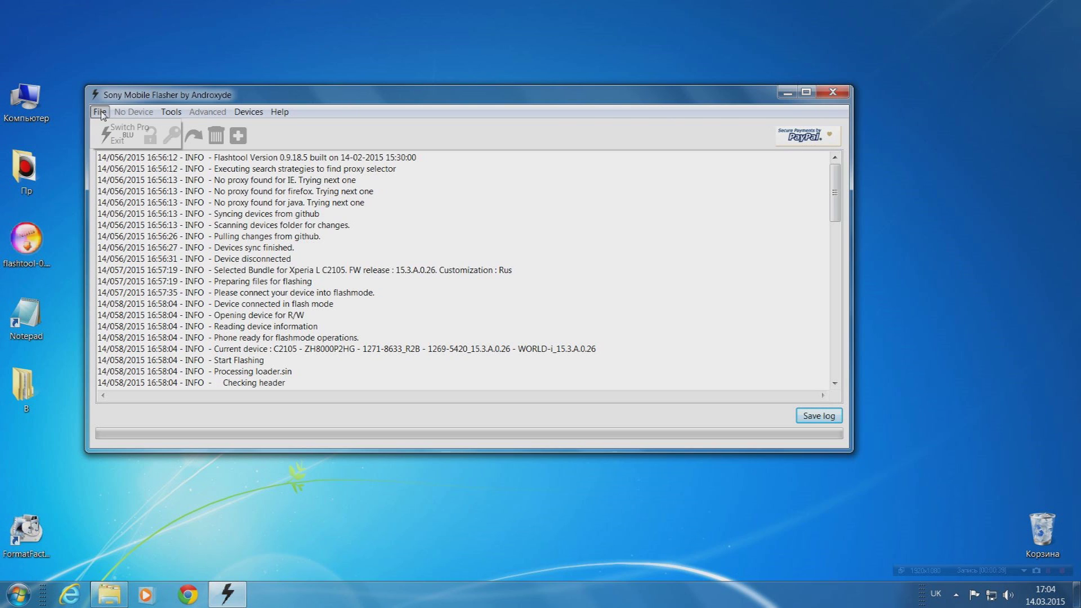
pyautogui.click(117, 142)
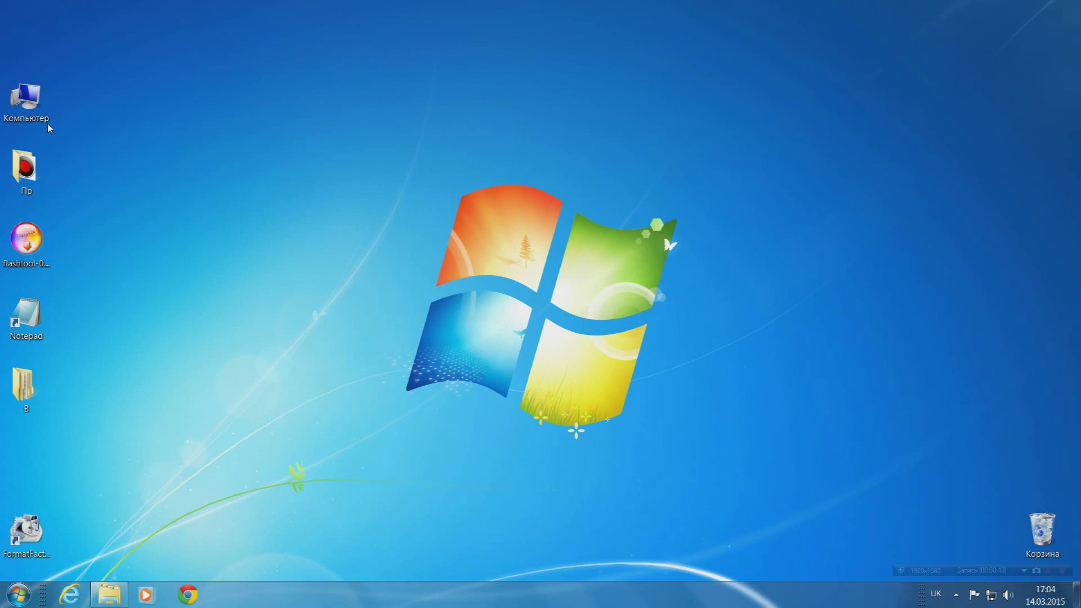
# Open the .flashTool folder inside the user's profile folder under Users on local disk C.
pyautogui.doubleClick(32, 120)
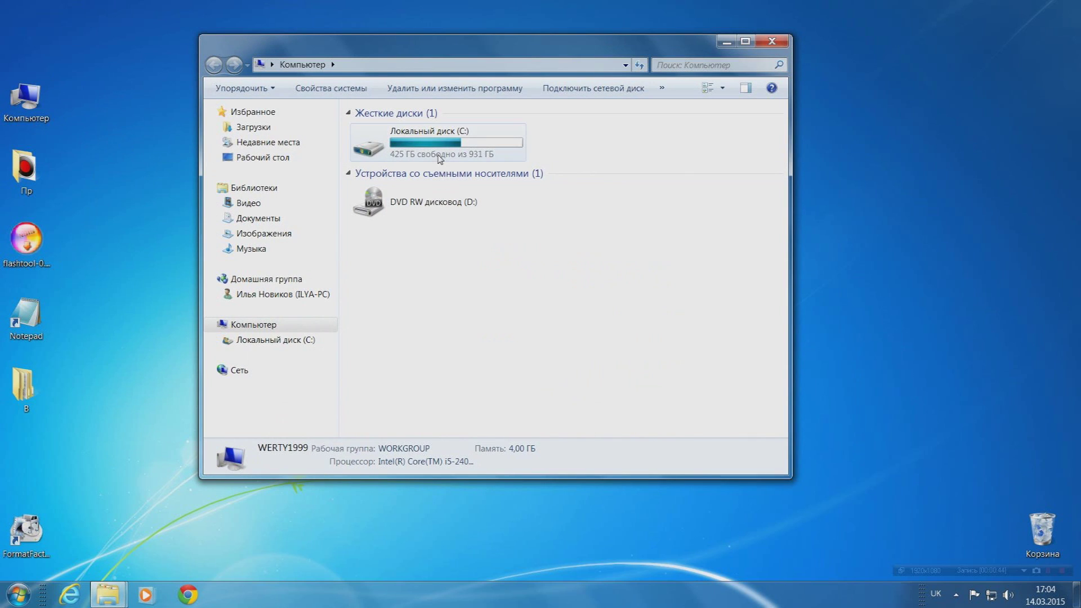
pyautogui.doubleClick(440, 155)
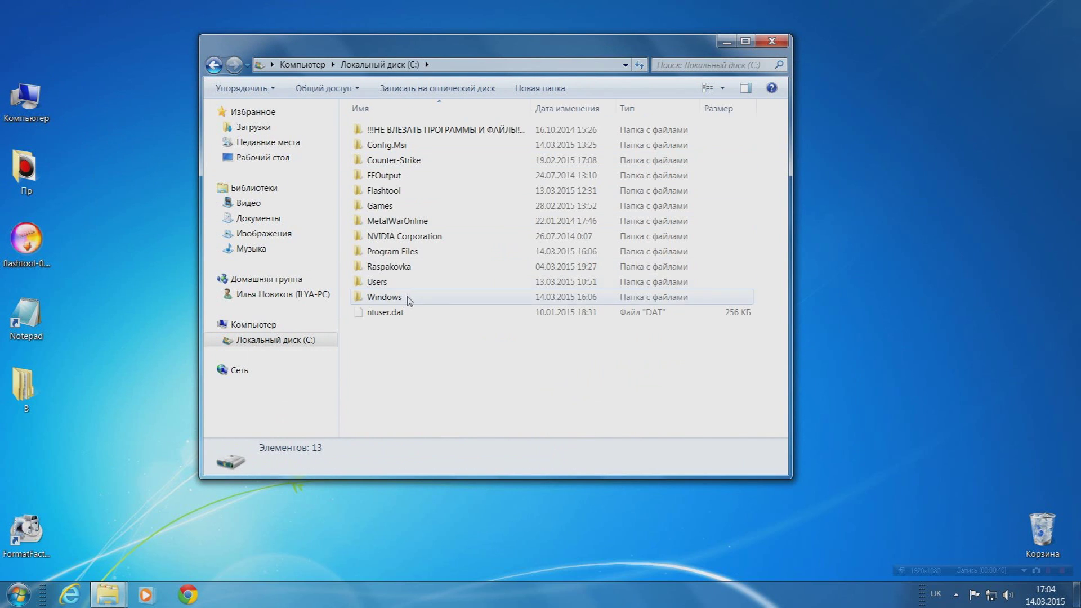
pyautogui.doubleClick(409, 287)
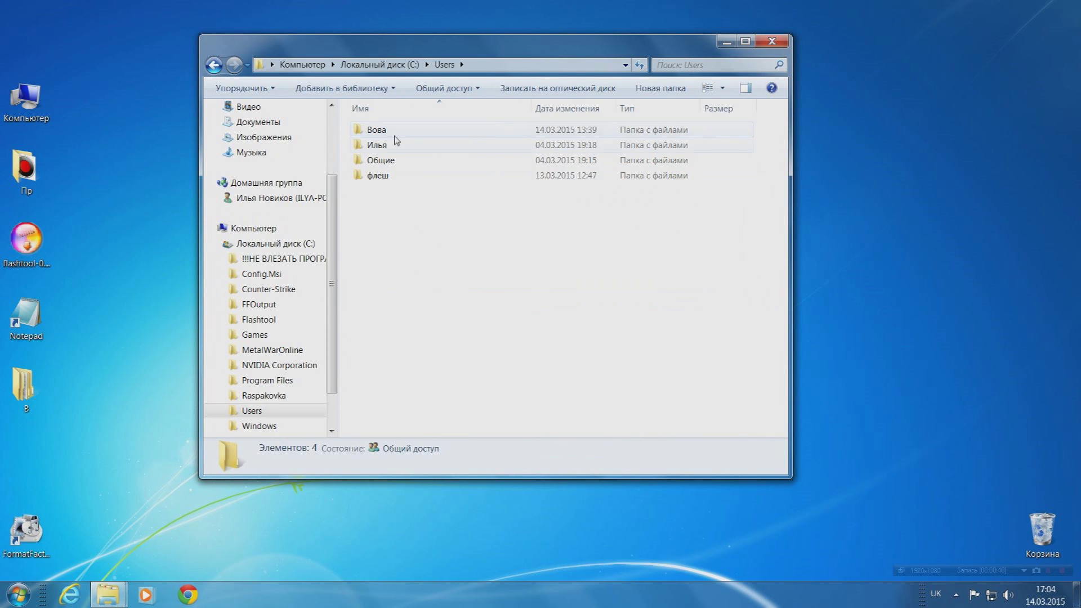
pyautogui.click(434, 134)
pyautogui.doubleClick(437, 137)
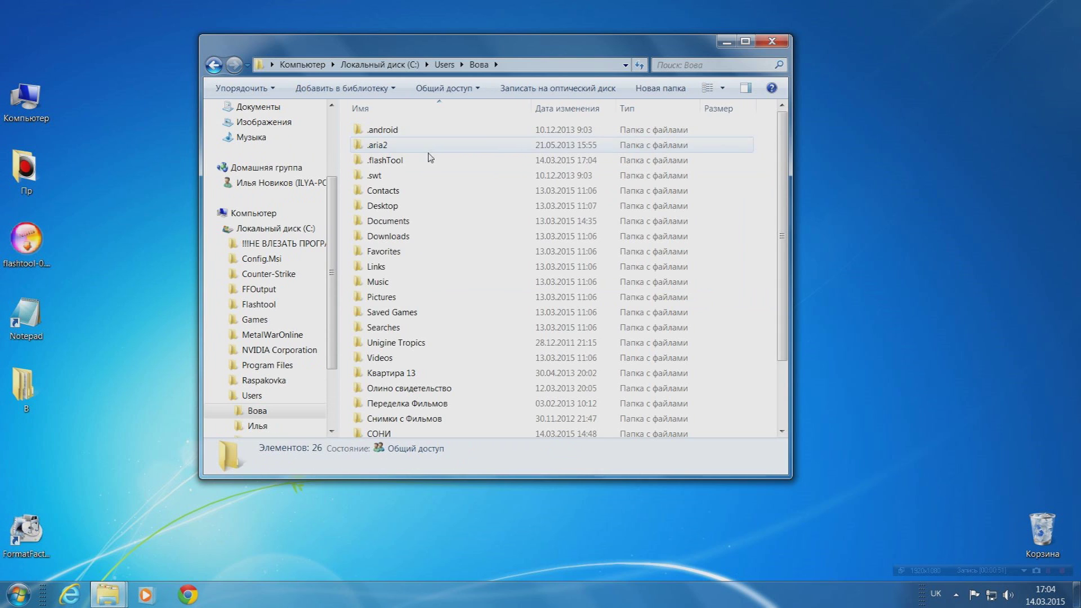
pyautogui.click(380, 161)
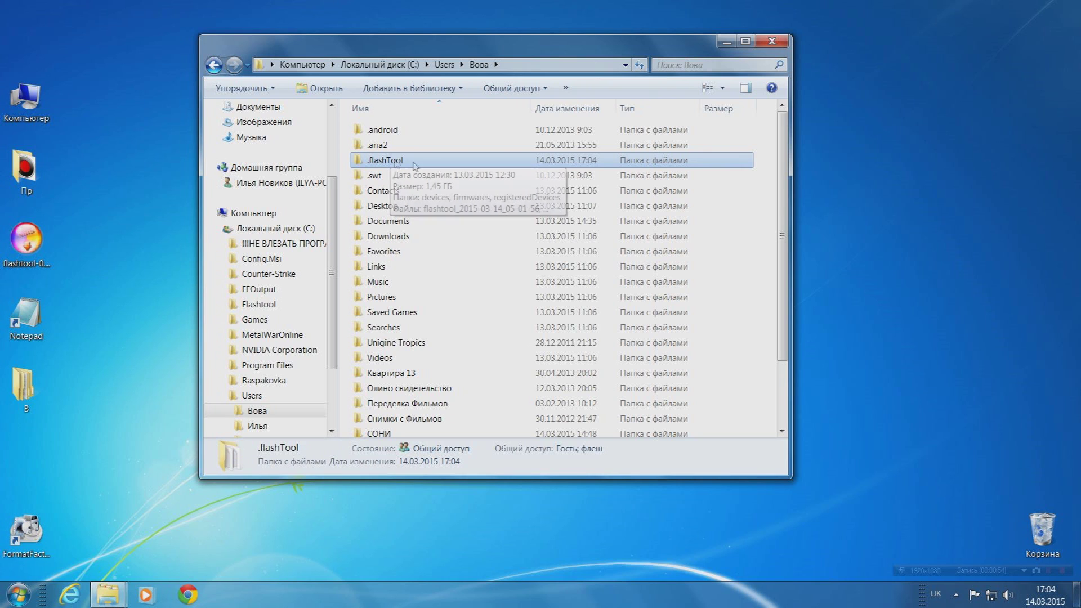
pyautogui.doubleClick(447, 165)
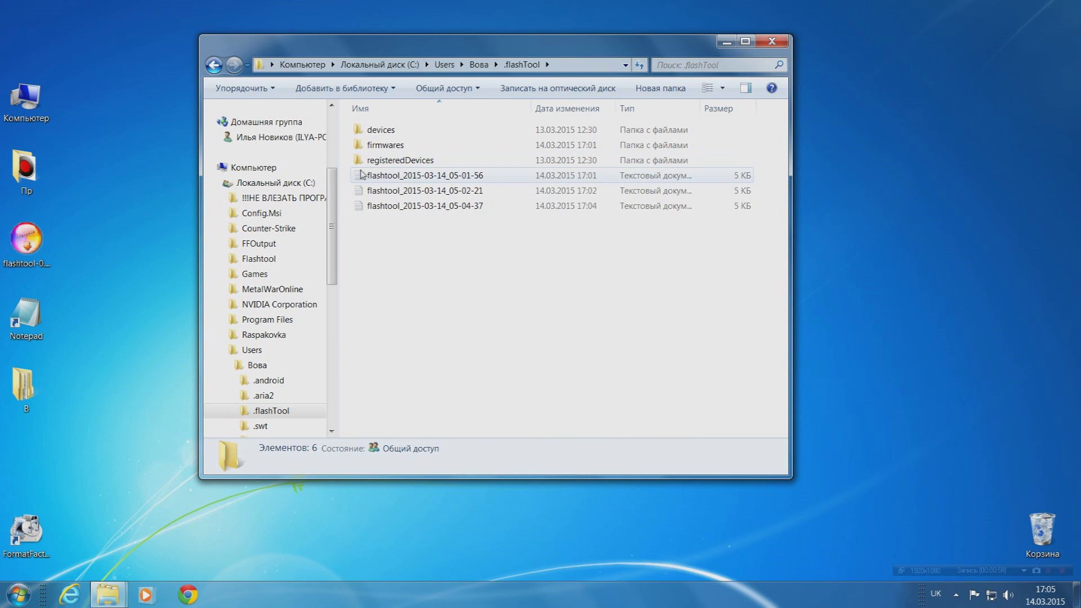
# Open the newest saved log, flashtool_2015-03-14_05-04-37, review the timestamps of its first and last entries, and close it.
pyautogui.moveTo(346, 169); pyautogui.dragTo(390, 212)
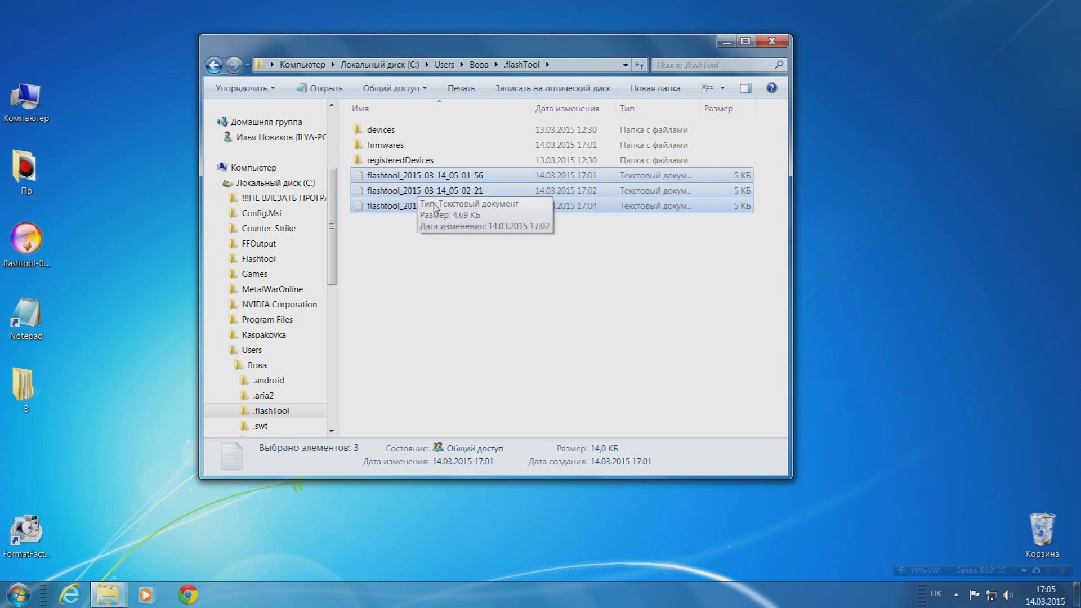
pyautogui.click(579, 220)
pyautogui.moveTo(578, 210); pyautogui.dragTo(588, 210)
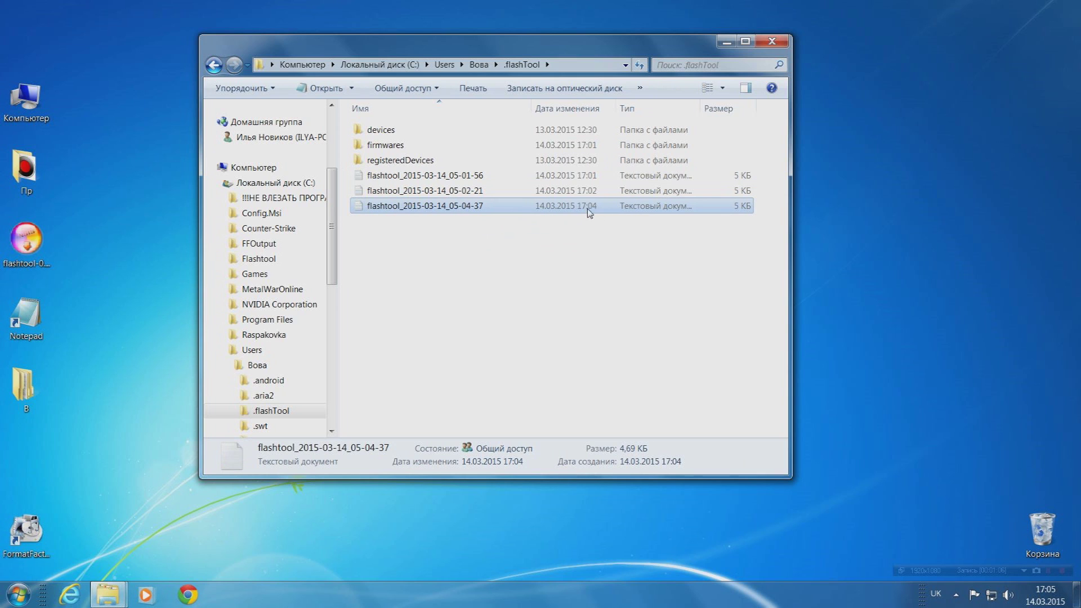
pyautogui.doubleClick(509, 206)
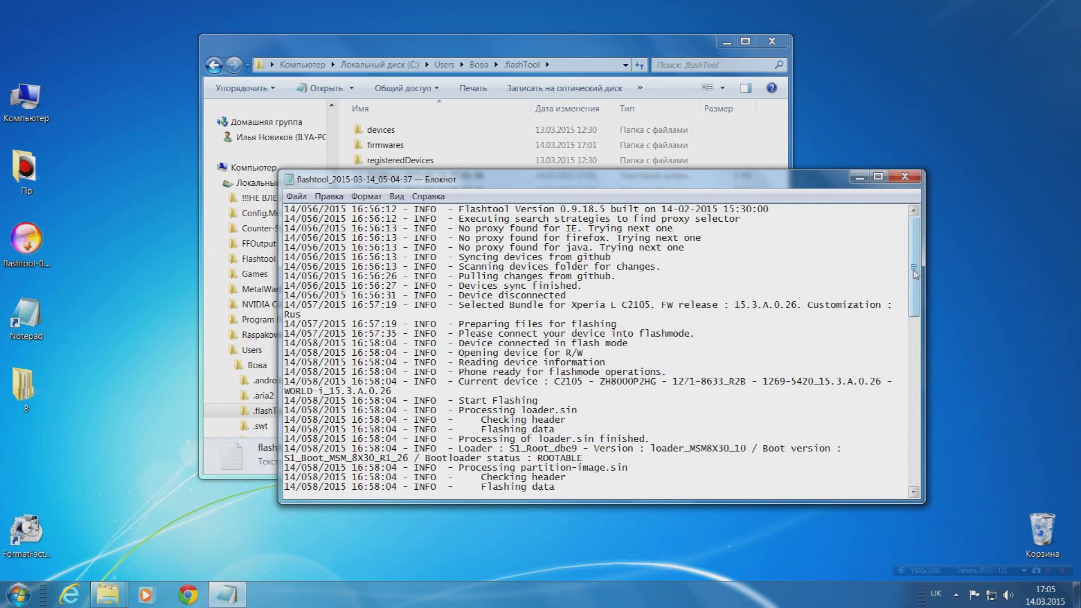
pyautogui.moveTo(357, 209); pyautogui.dragTo(398, 209)
pyautogui.moveTo(915, 271); pyautogui.dragTo(915, 442)
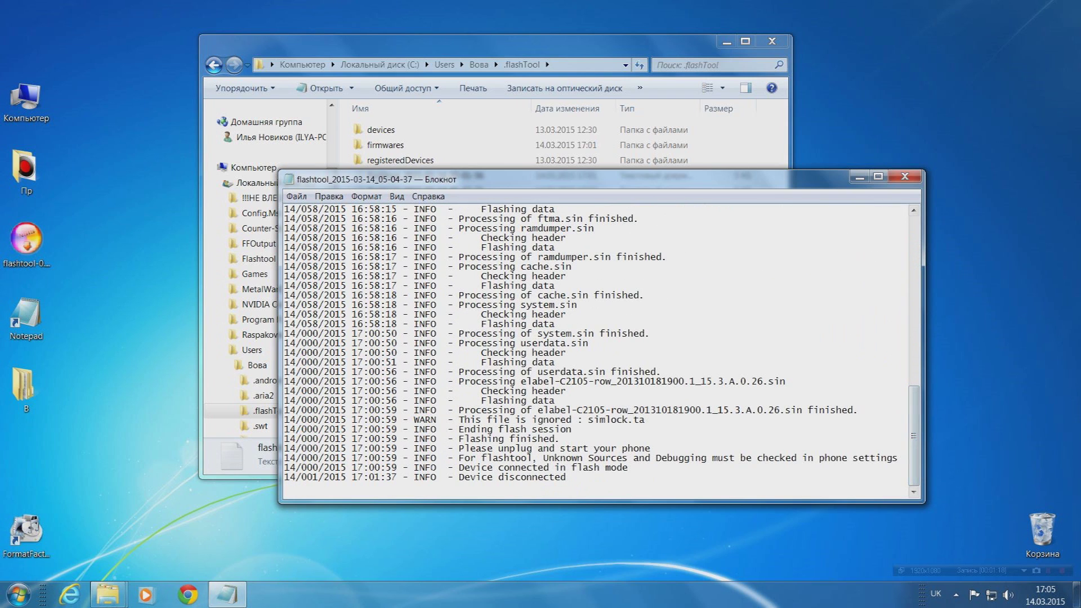
pyautogui.moveTo(352, 478); pyautogui.dragTo(397, 478)
pyautogui.click(905, 176)
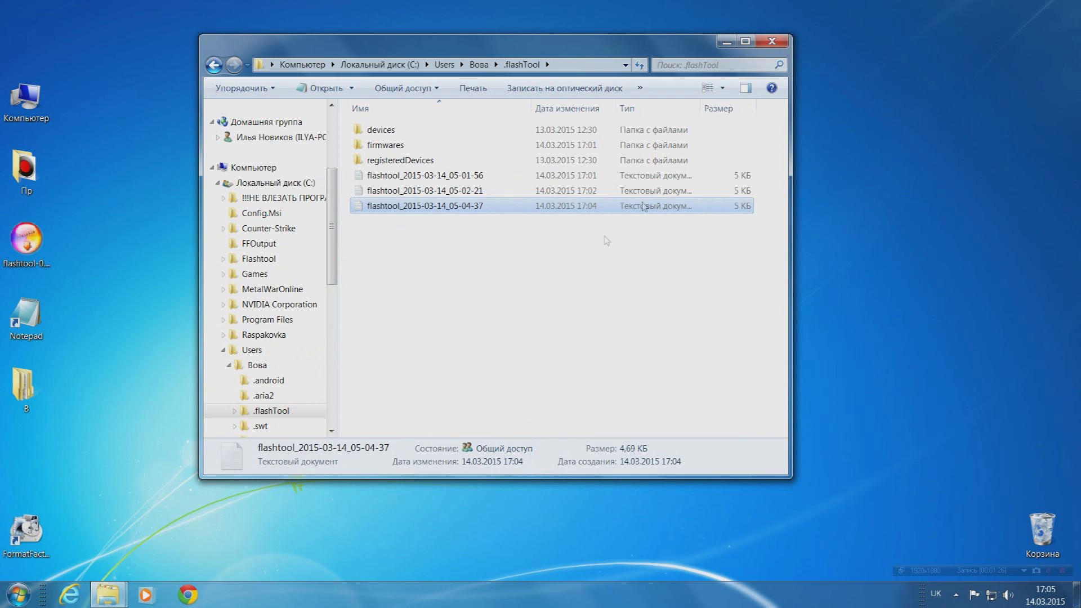